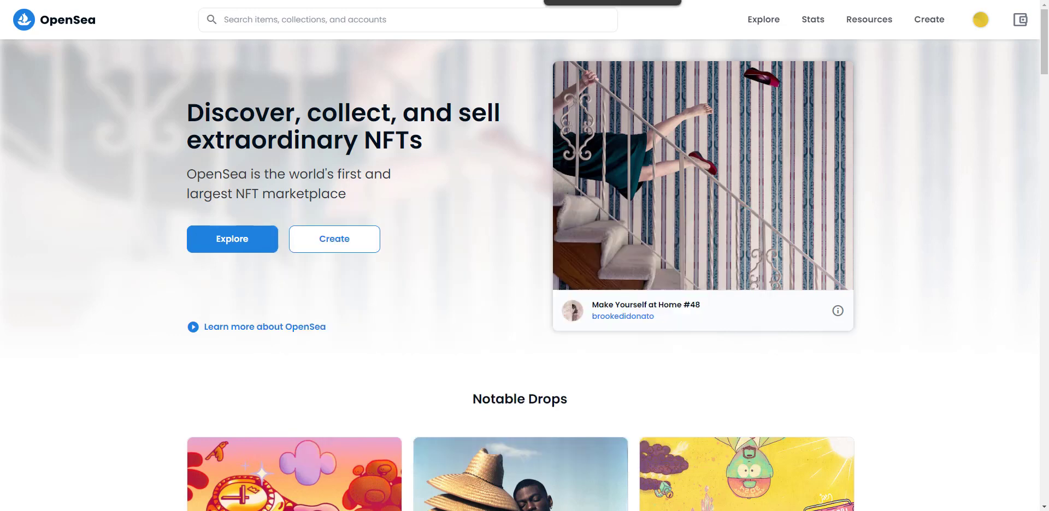
Step: Go to the OpenSea profile and locate the collected Town Star Water Tower listed at 0.3 ETH
{"action": "left_click", "coordinate": [980, 22]}
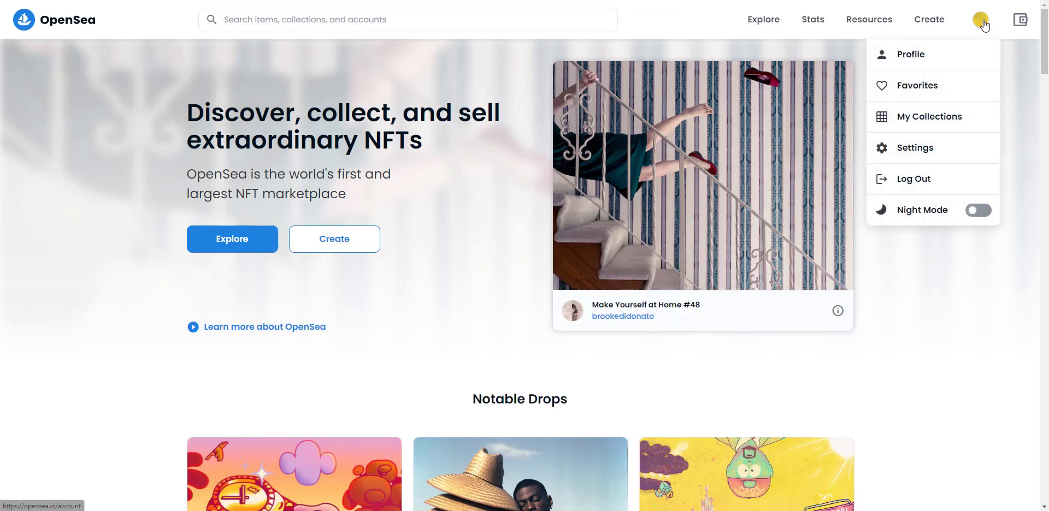
{"action": "left_click", "coordinate": [981, 26]}
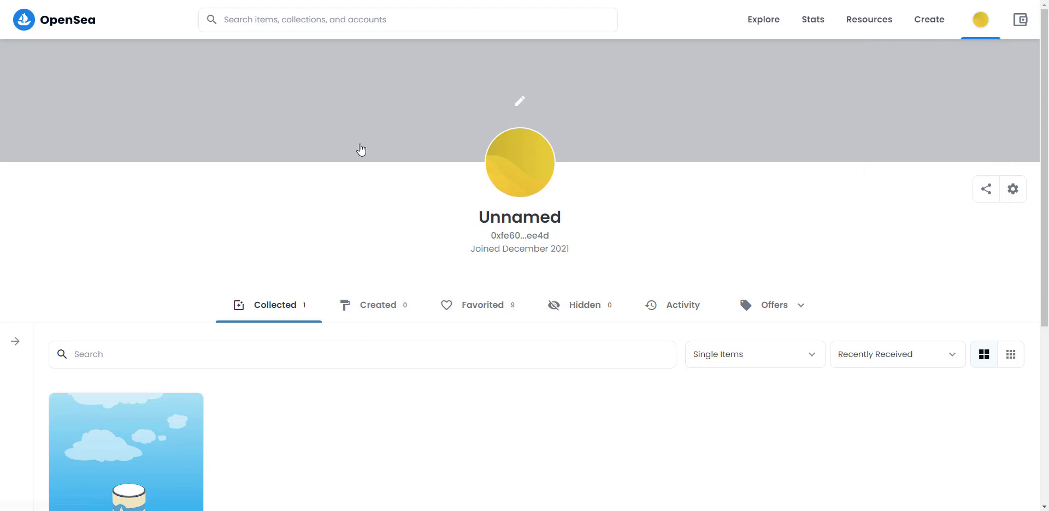
{"action": "scroll", "coordinate": [360, 156], "scroll_direction": "down", "scroll_amount": 1}
{"action": "scroll", "coordinate": [337, 209], "scroll_direction": "down", "scroll_amount": 2}
{"action": "scroll", "coordinate": [266, 214], "scroll_direction": "down", "scroll_amount": 2}
{"action": "scroll", "coordinate": [344, 239], "scroll_direction": "up", "scroll_amount": 2}
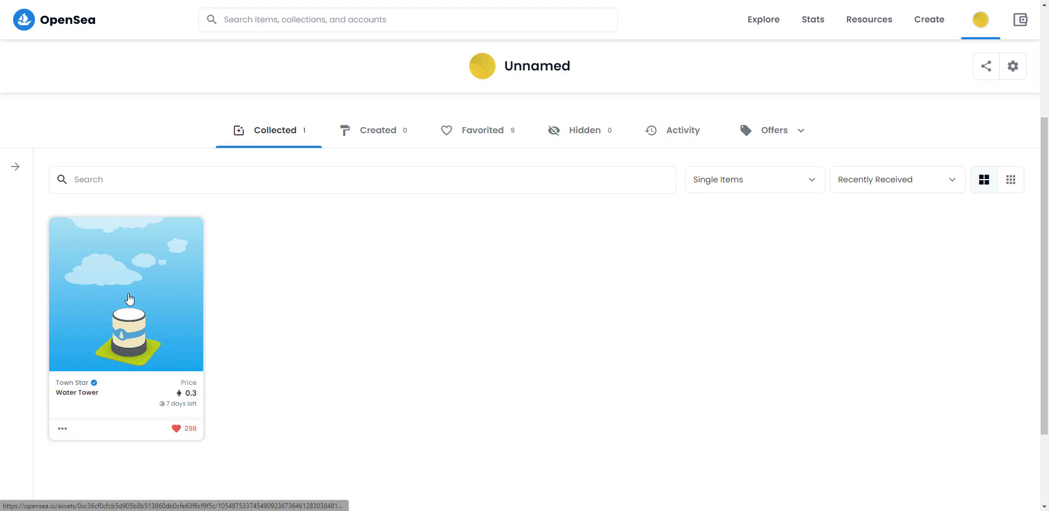
Step: Open the Water Tower item page and highlight that one is owned
{"action": "left_click", "coordinate": [129, 299]}
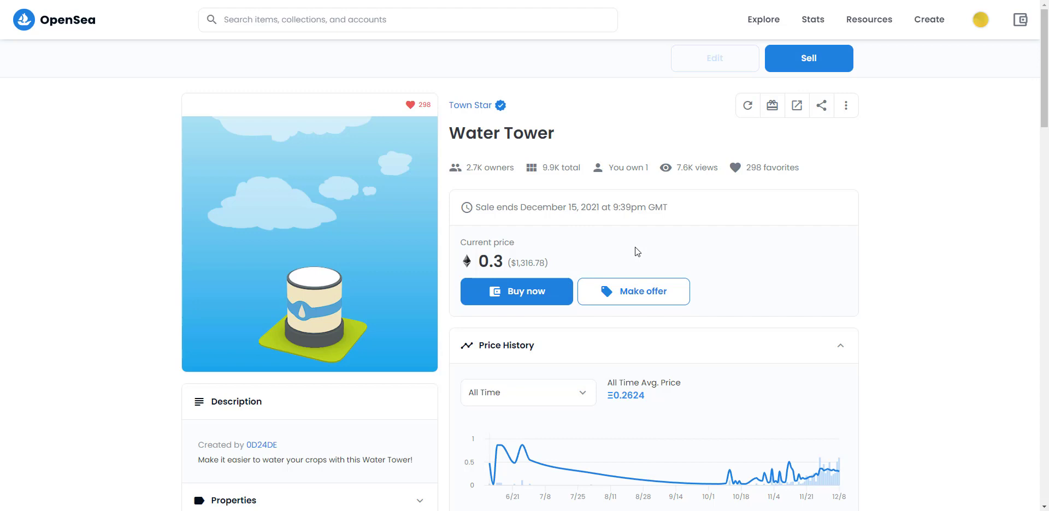
{"action": "left_click_drag", "start_coordinate": [650, 164], "coordinate": [609, 162]}
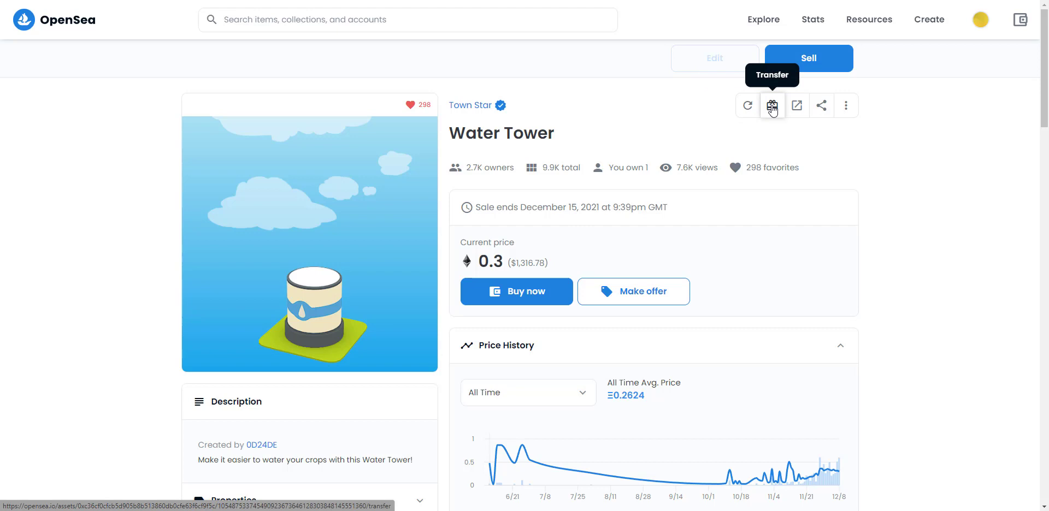
Step: Start the Water Tower transfer, select the wallet address field, and dismiss the security prompt
{"action": "left_click", "coordinate": [772, 107]}
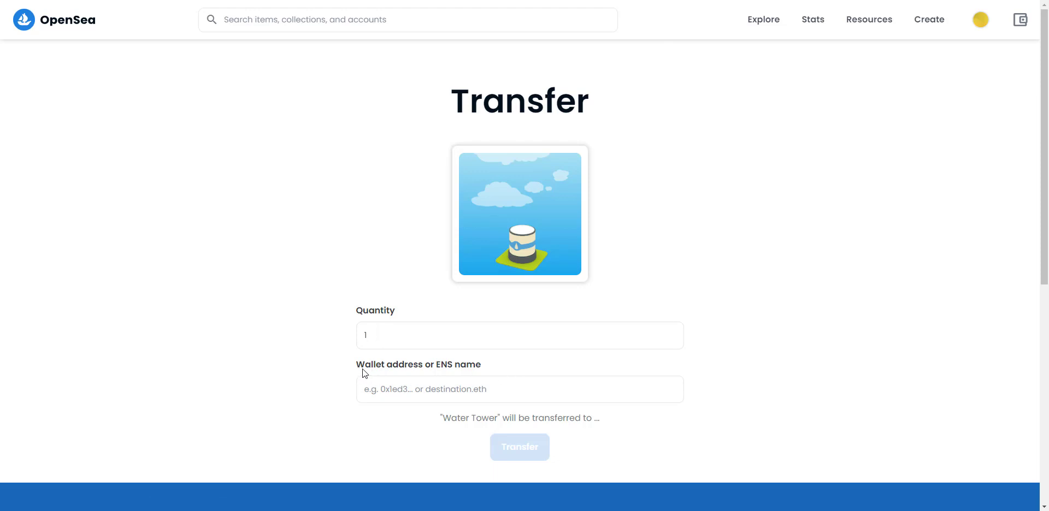
{"action": "left_click", "coordinate": [445, 391]}
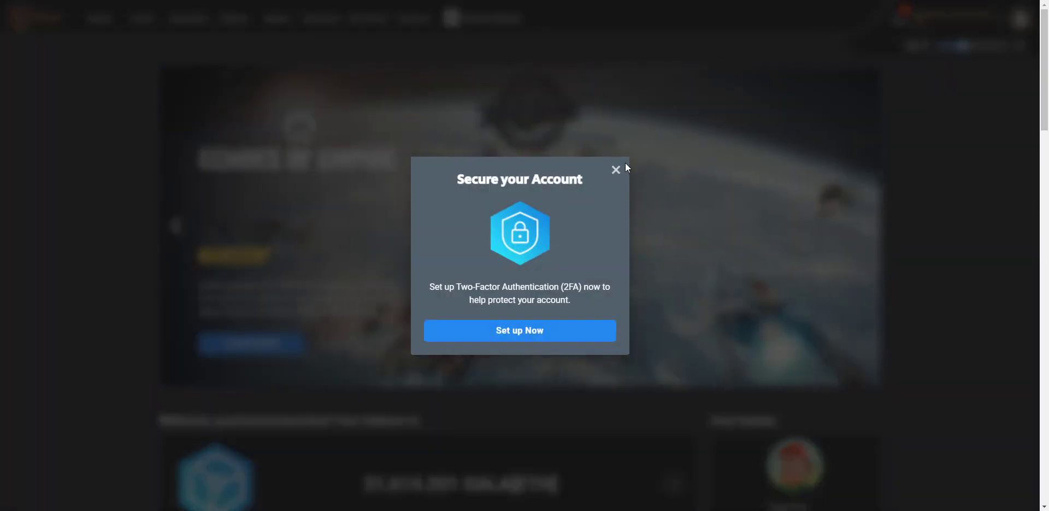
{"action": "left_click", "coordinate": [616, 169]}
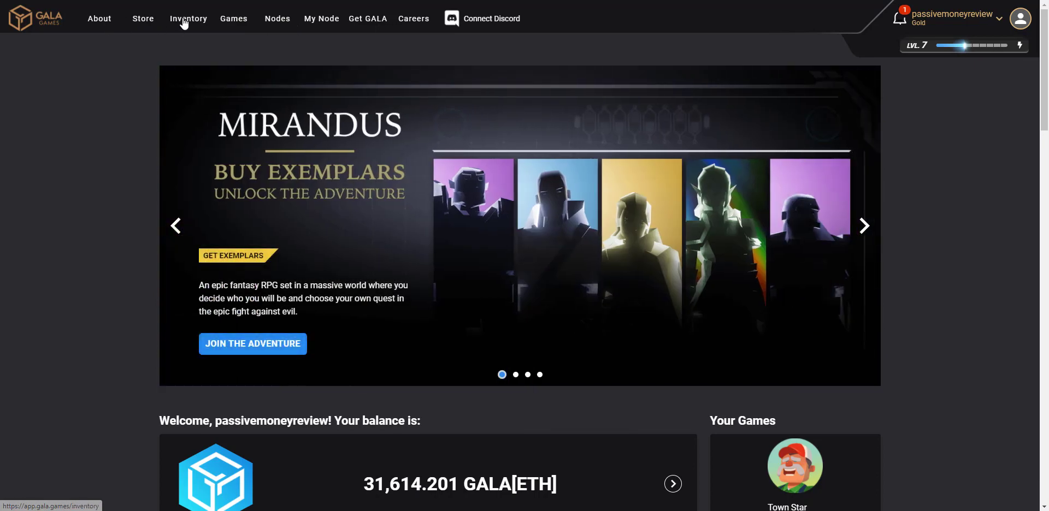
Step: Copy the GALA[ETH] receiving wallet address from the Gala Games inventory
{"action": "left_click", "coordinate": [184, 23]}
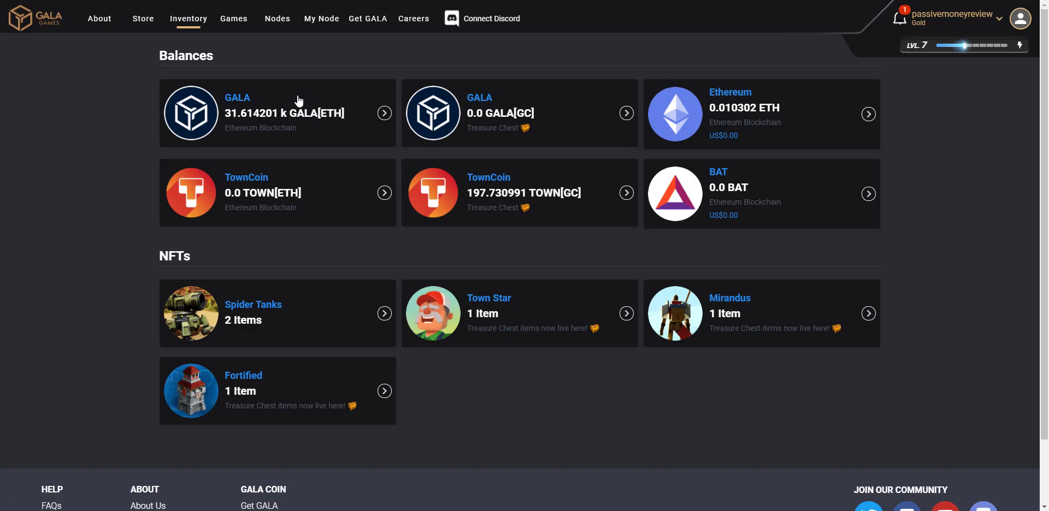
{"action": "left_click", "coordinate": [324, 119]}
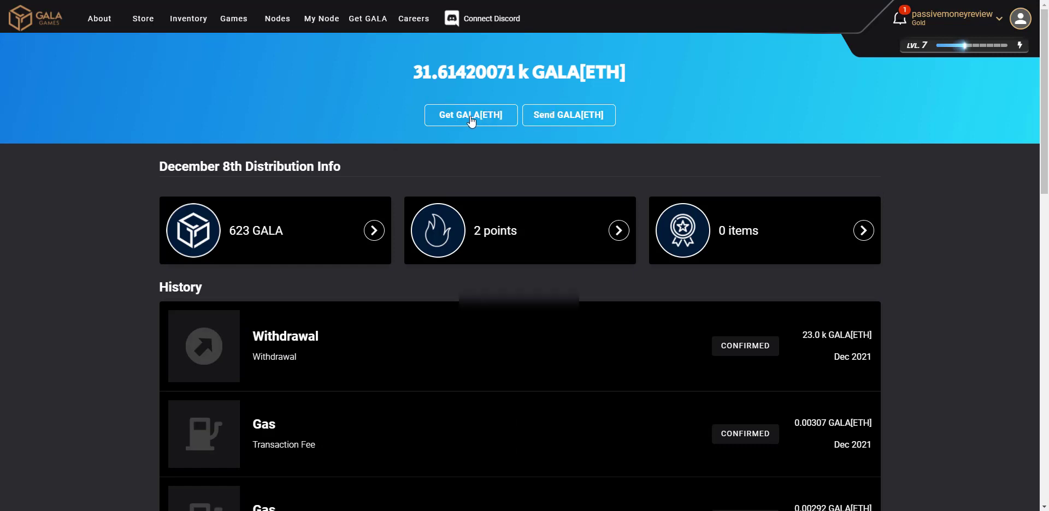
{"action": "left_click", "coordinate": [472, 119]}
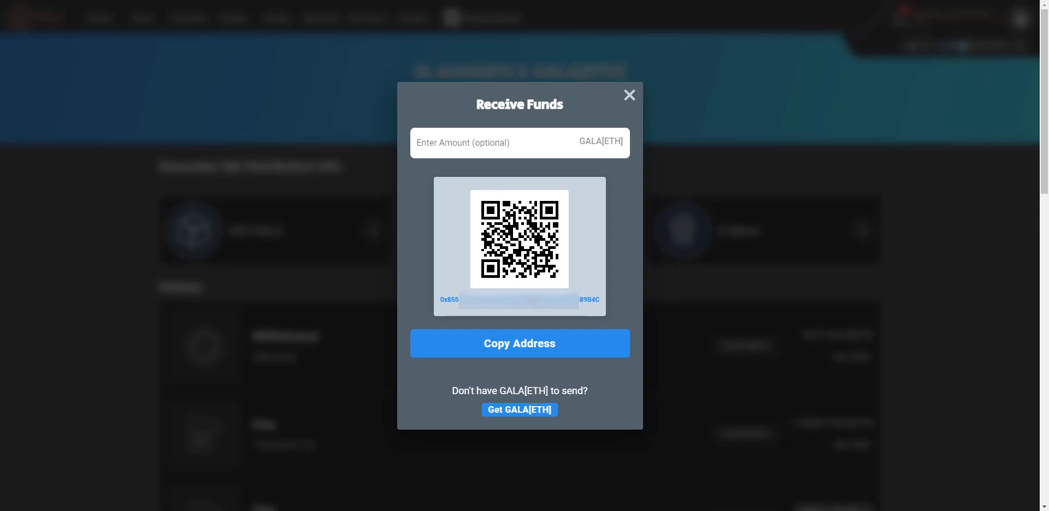
{"action": "left_click", "coordinate": [520, 353]}
Step: Paste the Gala wallet address into OpenSea's transfer form and submit the Water Tower transfer
{"action": "key", "text": "ctrl+Tab"}
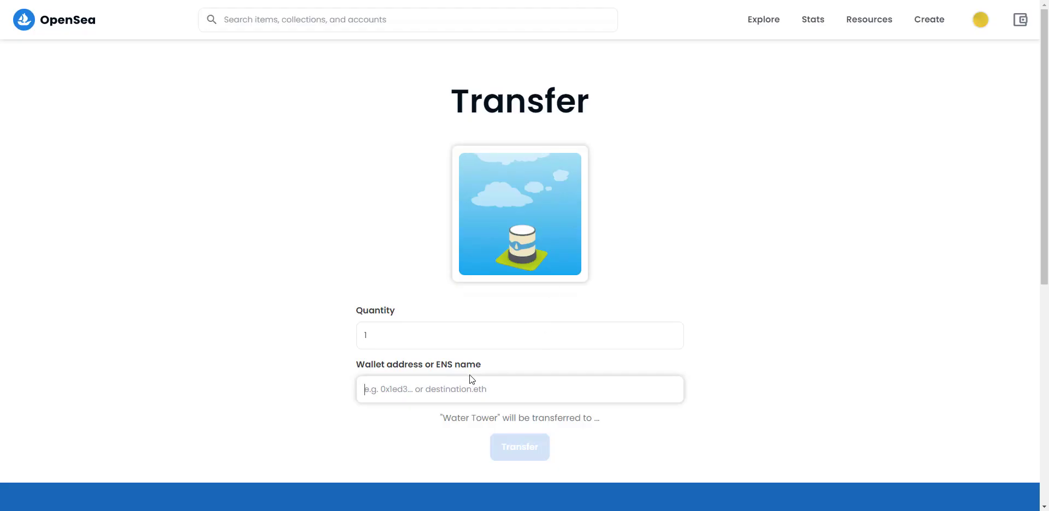
{"action": "key", "text": "ctrl+v"}
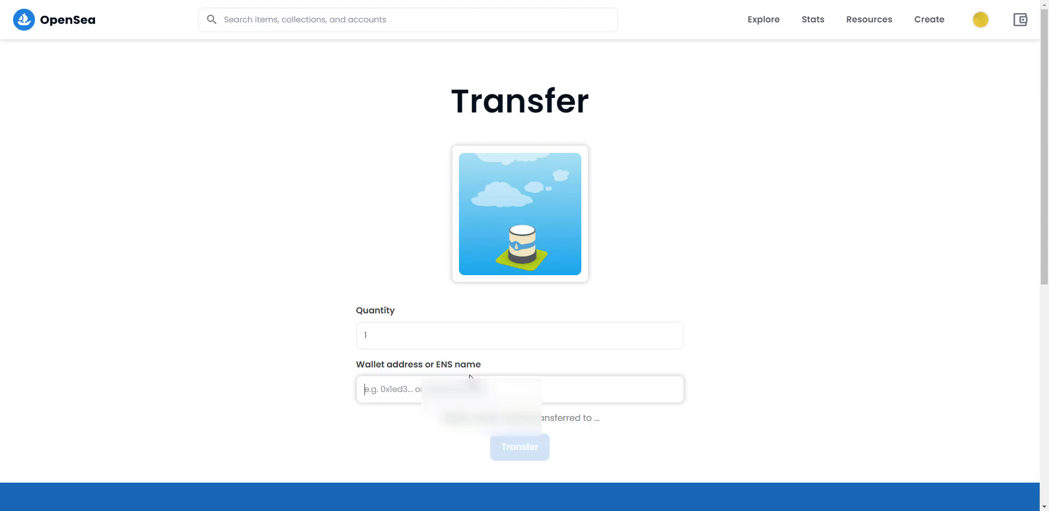
{"action": "key", "text": "ctrl+v"}
{"action": "scroll", "coordinate": [643, 379], "scroll_direction": "down", "scroll_amount": 1}
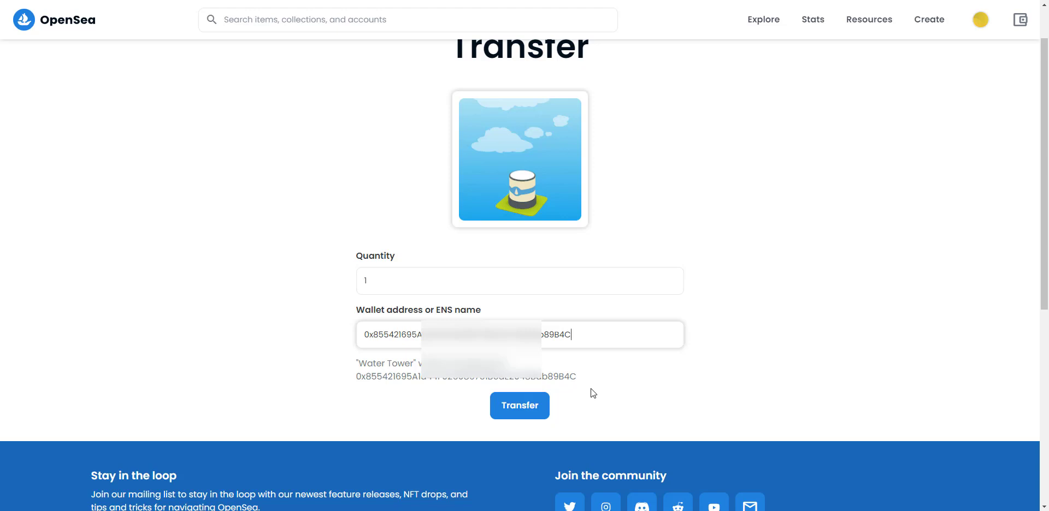
{"action": "left_click", "coordinate": [524, 404]}
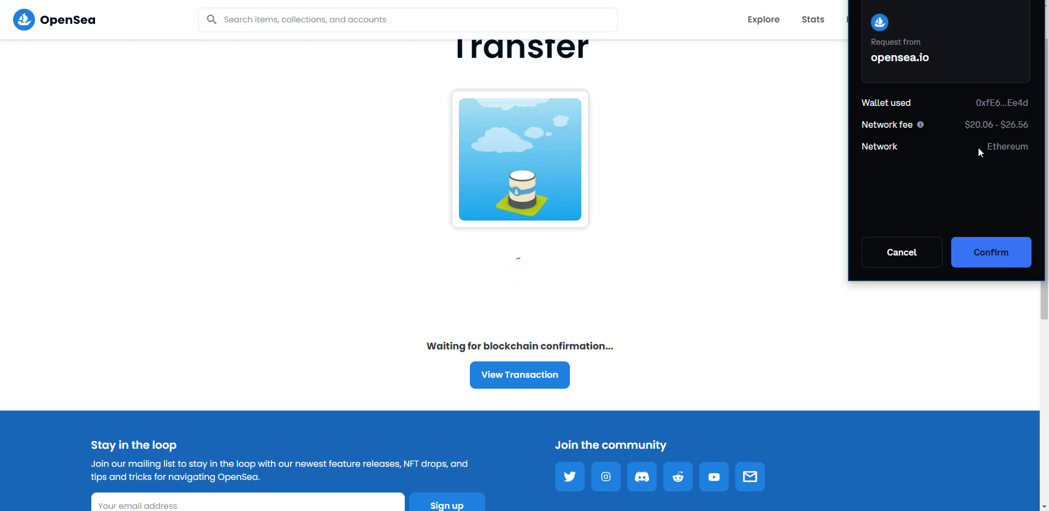
Step: Confirm the Water Tower transfer in the wallet popup, accepting the network fee
{"action": "left_click", "coordinate": [1000, 253]}
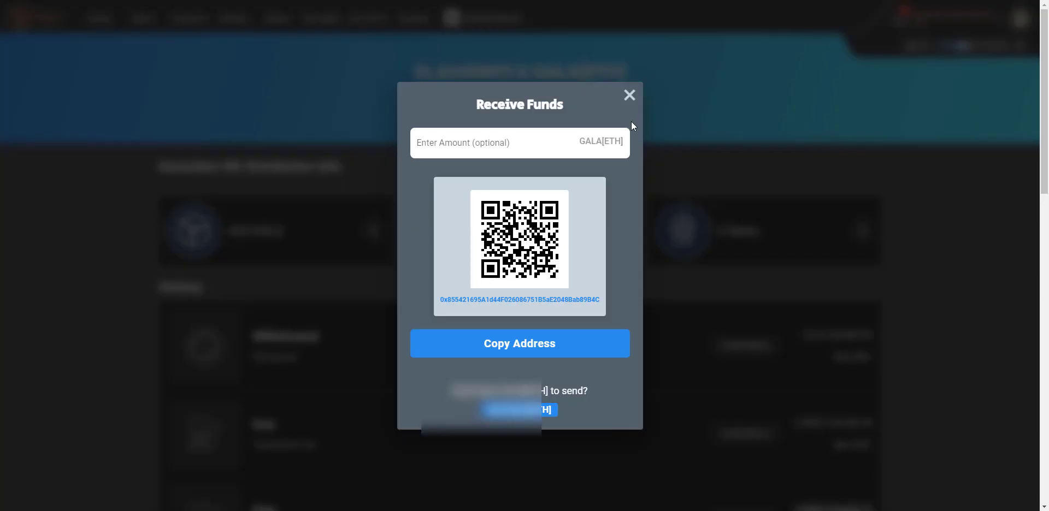
Step: Check the Gala Games inventory and notifications to confirm Town Star now holds 2 items
{"action": "left_click", "coordinate": [629, 96]}
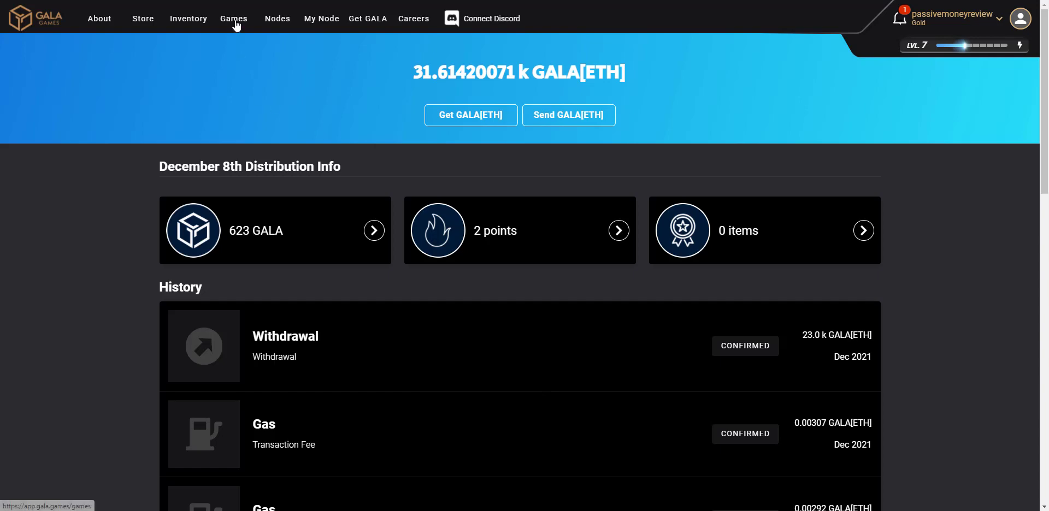
{"action": "left_click", "coordinate": [185, 22]}
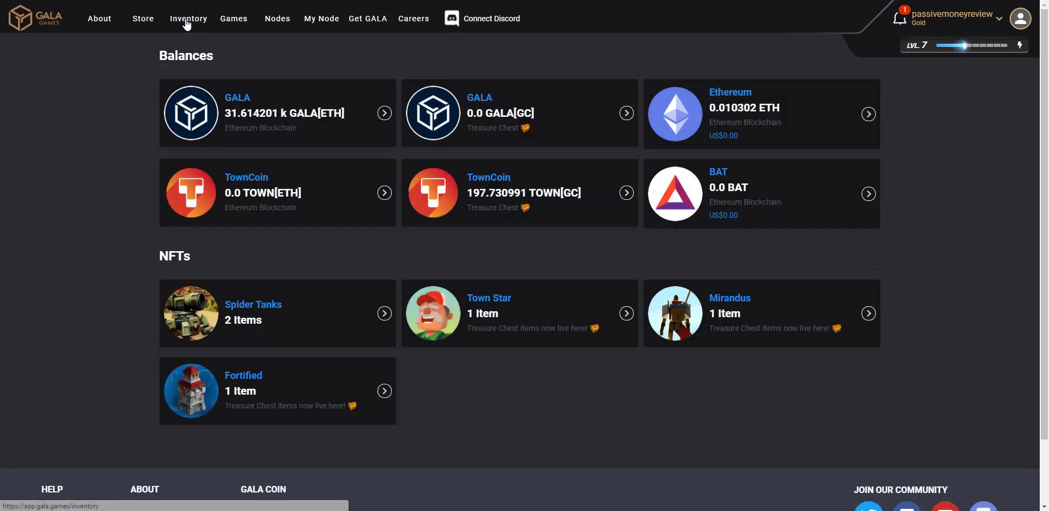
{"action": "left_click", "coordinate": [509, 309]}
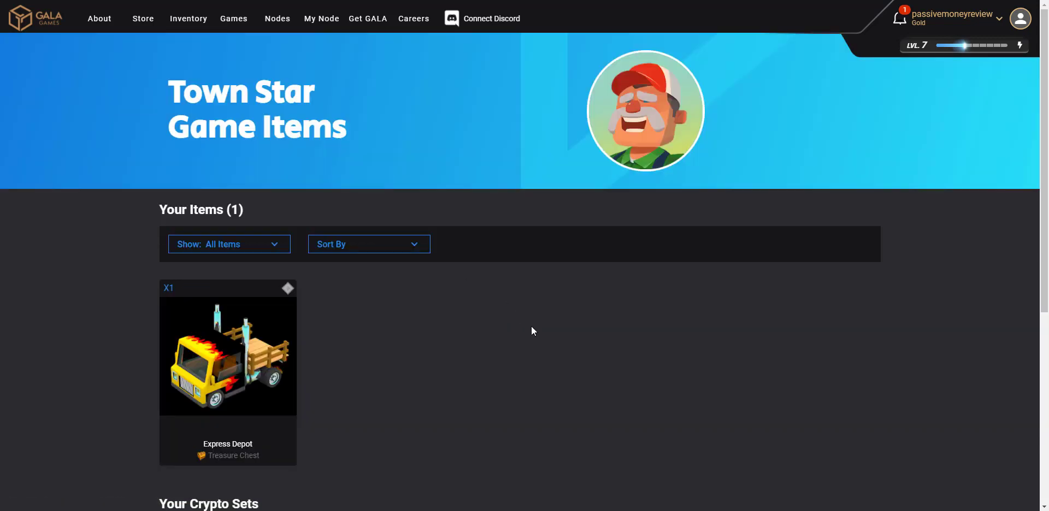
{"action": "left_click", "coordinate": [898, 21]}
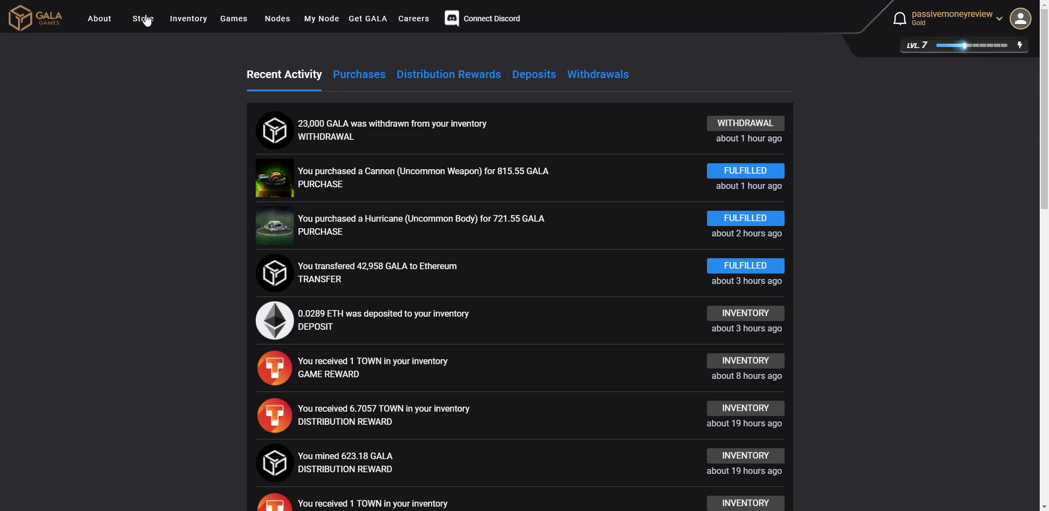
{"action": "left_click", "coordinate": [188, 19]}
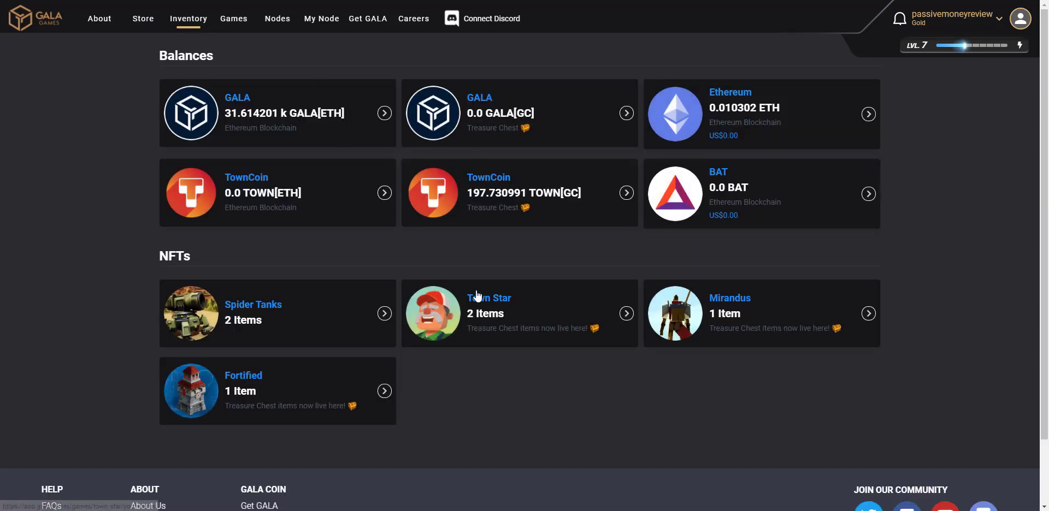
Step: View the Town Star items showing Water Tower beside Express Depot, then go to Games
{"action": "left_click", "coordinate": [531, 309]}
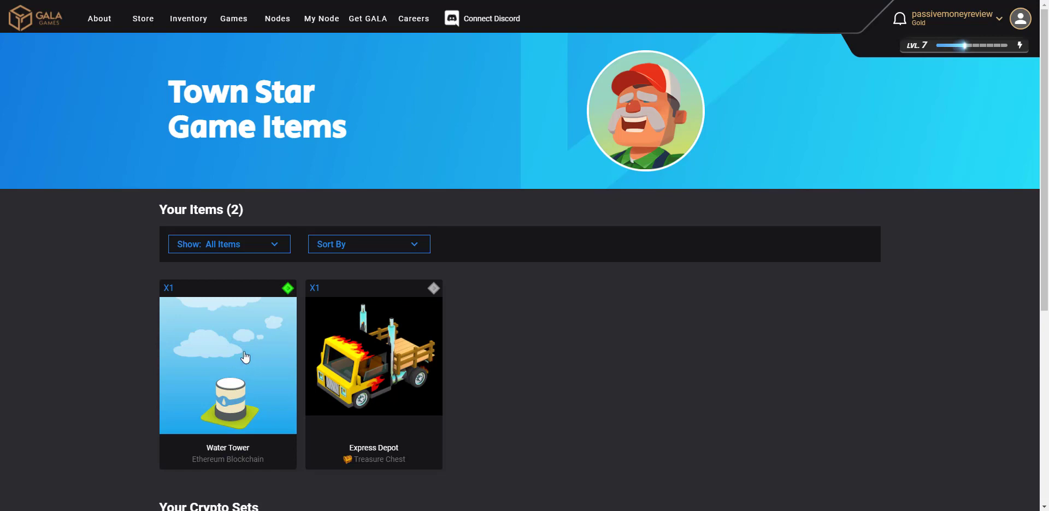
{"action": "left_click", "coordinate": [239, 21]}
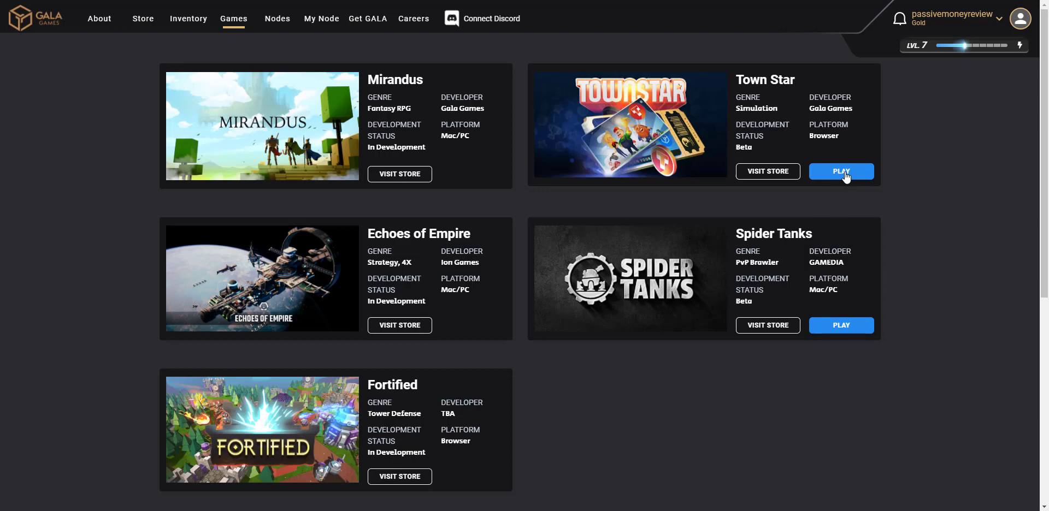